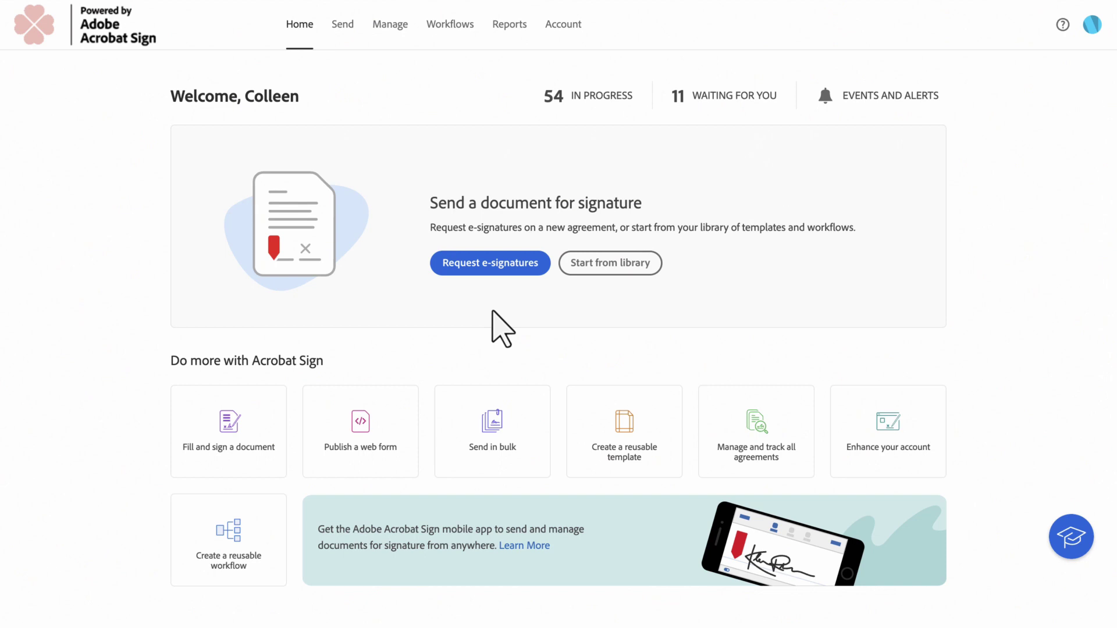
- Turn on 'Allow senders to mark some recipients as delegators' in the account's Send Settings
{"action": "left_click", "coordinate": [564, 32]}
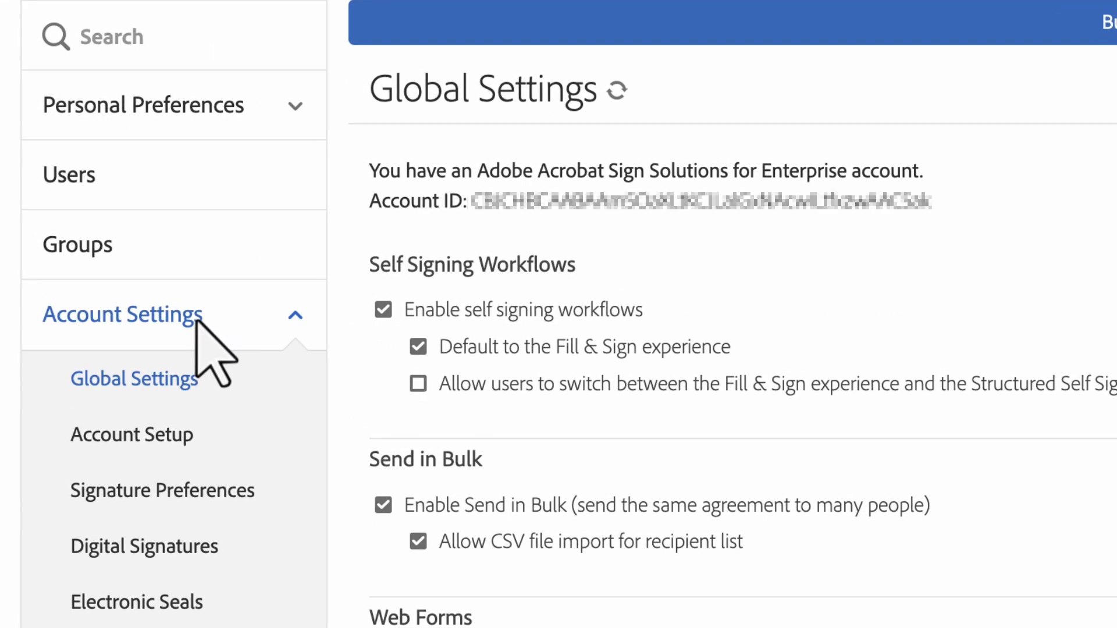
{"action": "scroll", "coordinate": [192, 395], "scroll_direction": "down", "scroll_amount": 6}
{"action": "left_click", "coordinate": [119, 422]}
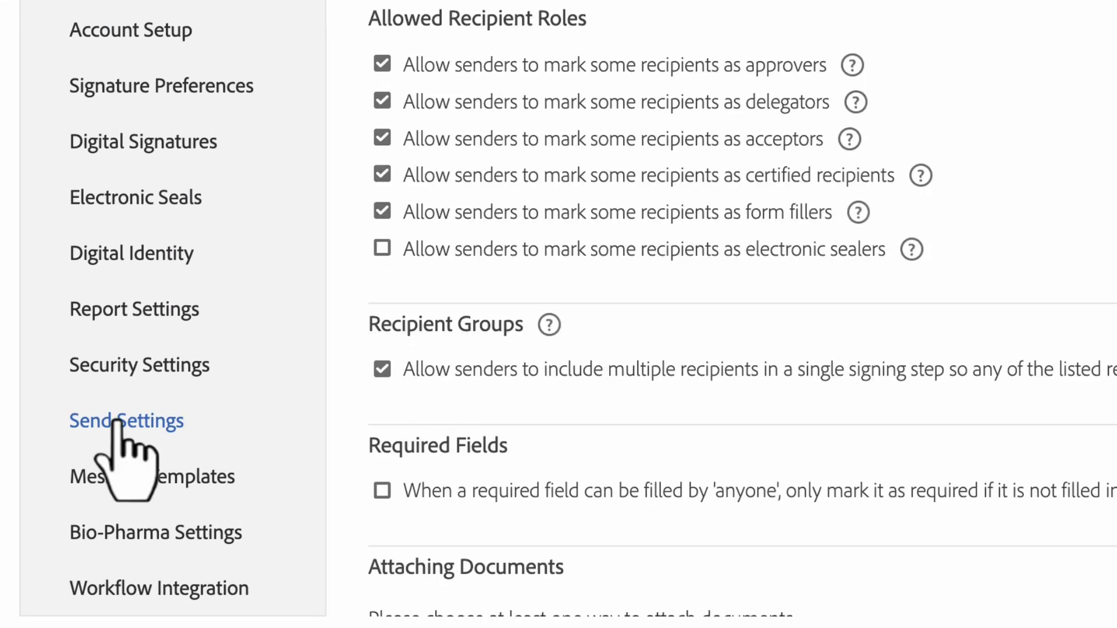
{"action": "left_click", "coordinate": [382, 101]}
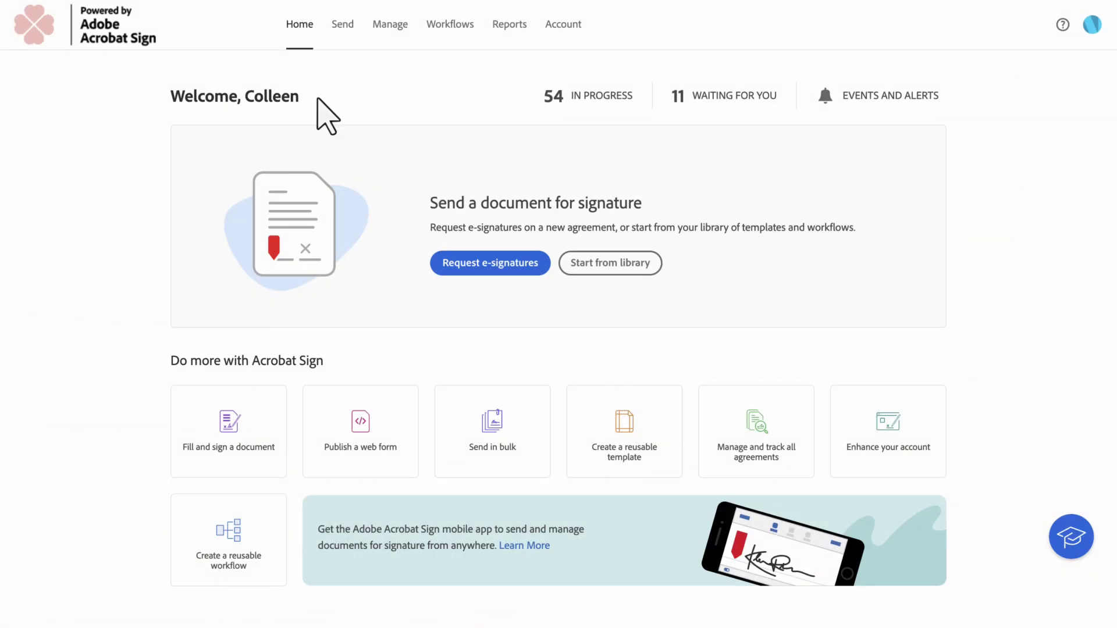
- Set the selected user's Auto Delegated Signer to the suggested delegate e-mail and save
{"action": "left_click", "coordinate": [562, 32]}
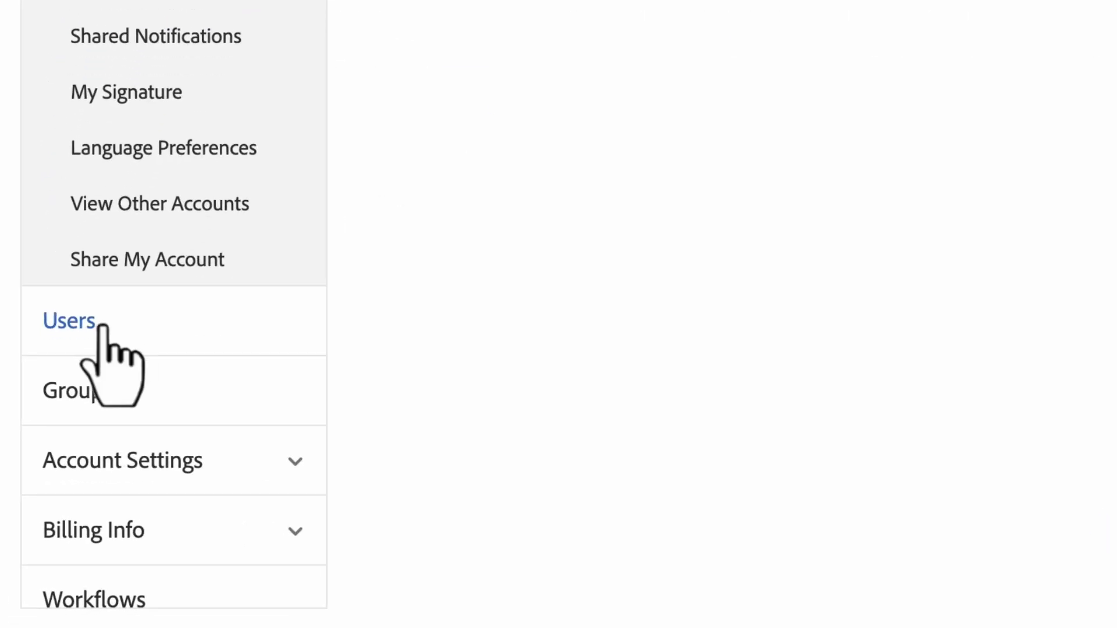
{"action": "left_click", "coordinate": [437, 251]}
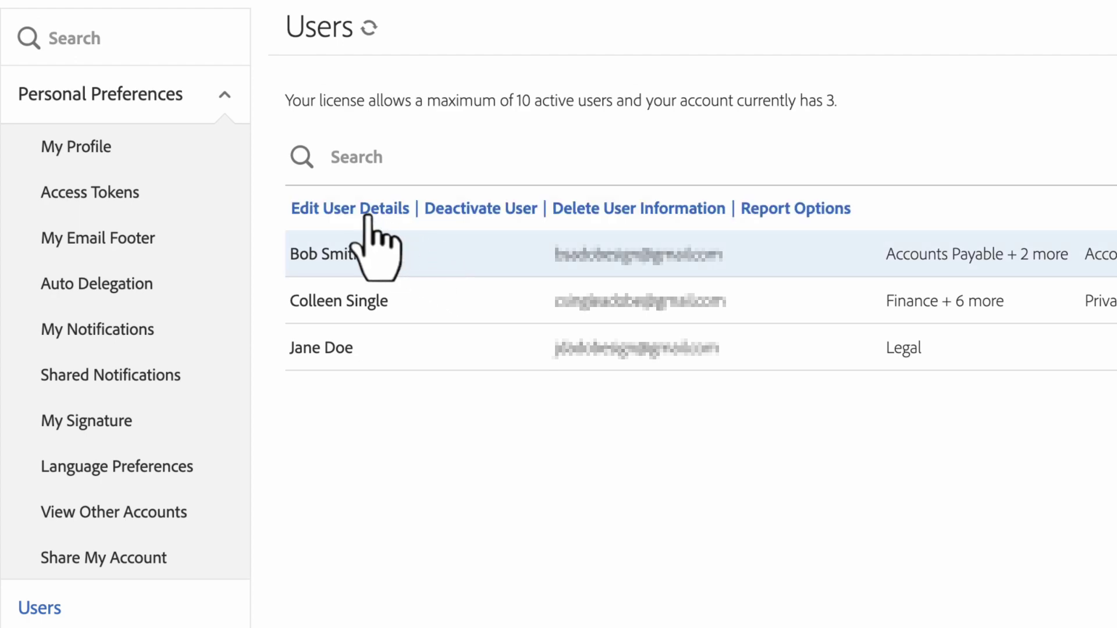
{"action": "left_click", "coordinate": [354, 214]}
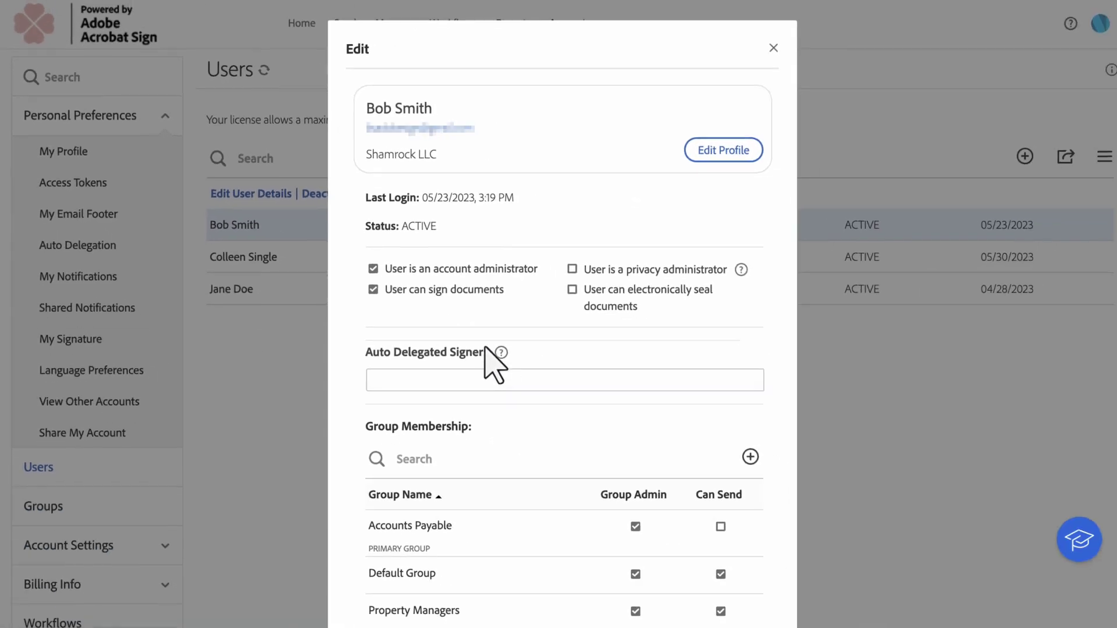
{"action": "left_click", "coordinate": [506, 378]}
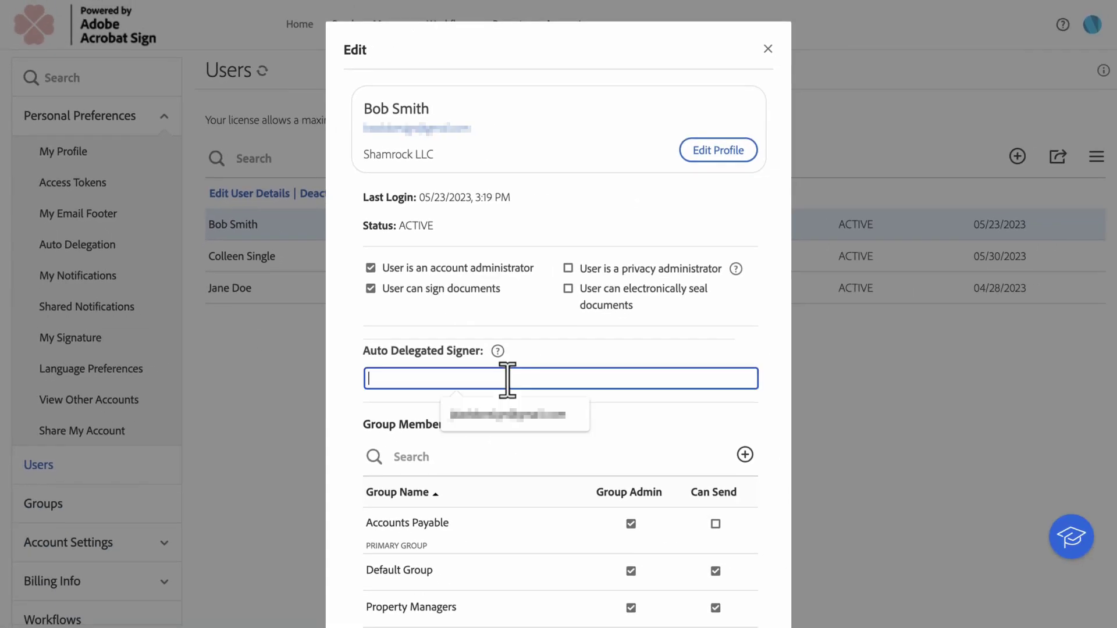
{"action": "key", "text": "Down"}
{"action": "key", "text": "Return"}
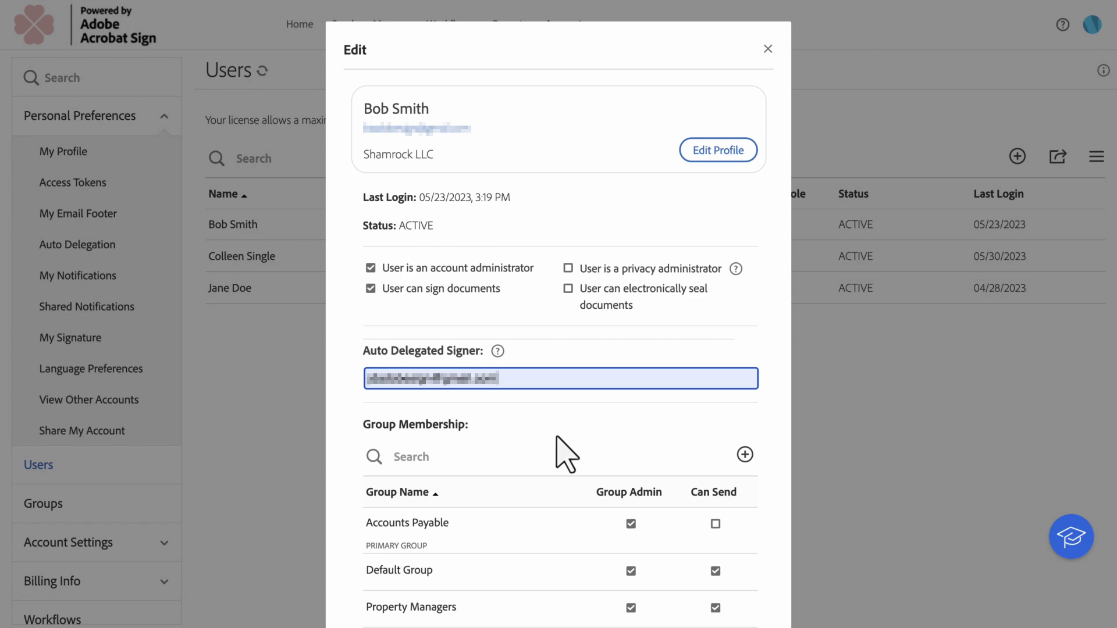
{"action": "scroll", "coordinate": [562, 460], "scroll_direction": "down", "scroll_amount": 2}
{"action": "left_click", "coordinate": [724, 575]}
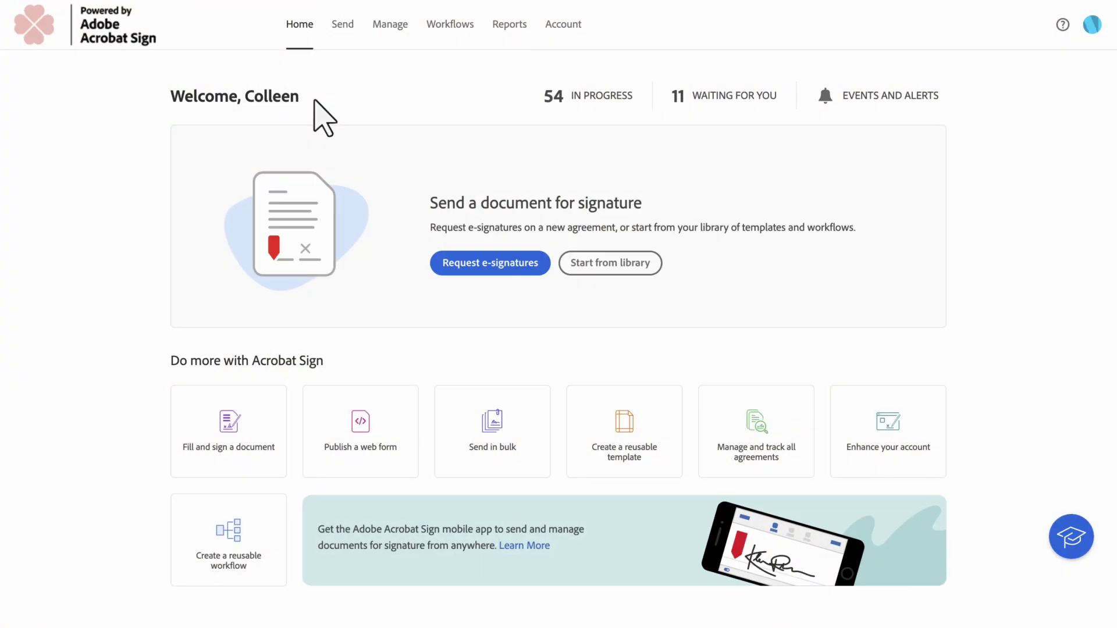
- In Profile Settings, set your Auto Delegation signer to the suggested delegate e-mail and save
{"action": "left_click", "coordinate": [1092, 25]}
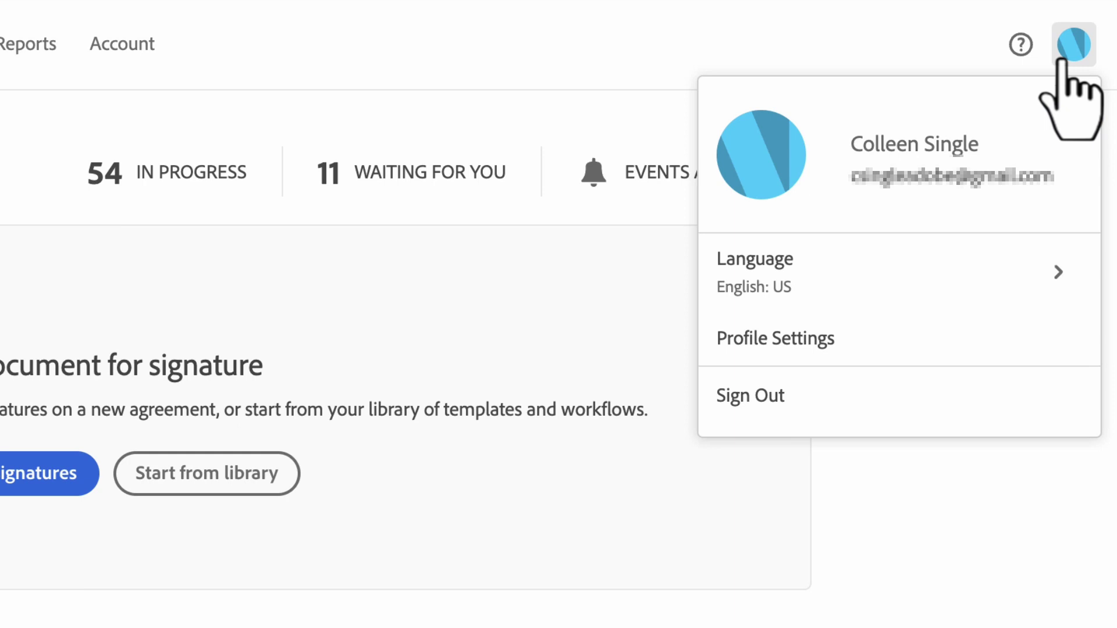
{"action": "left_click", "coordinate": [851, 337]}
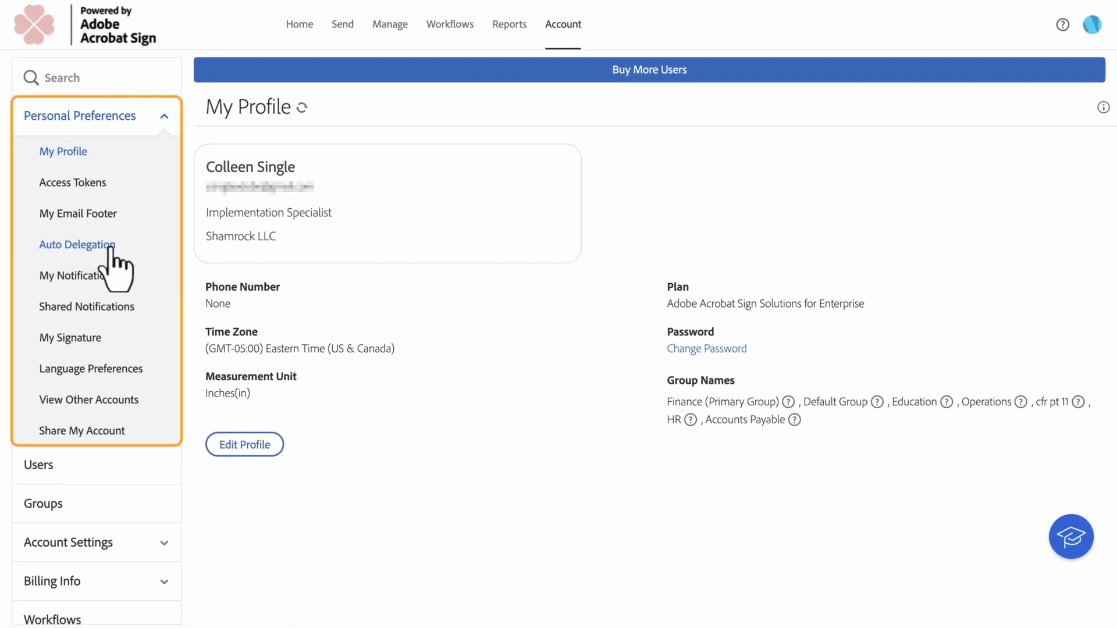
{"action": "left_click", "coordinate": [110, 249]}
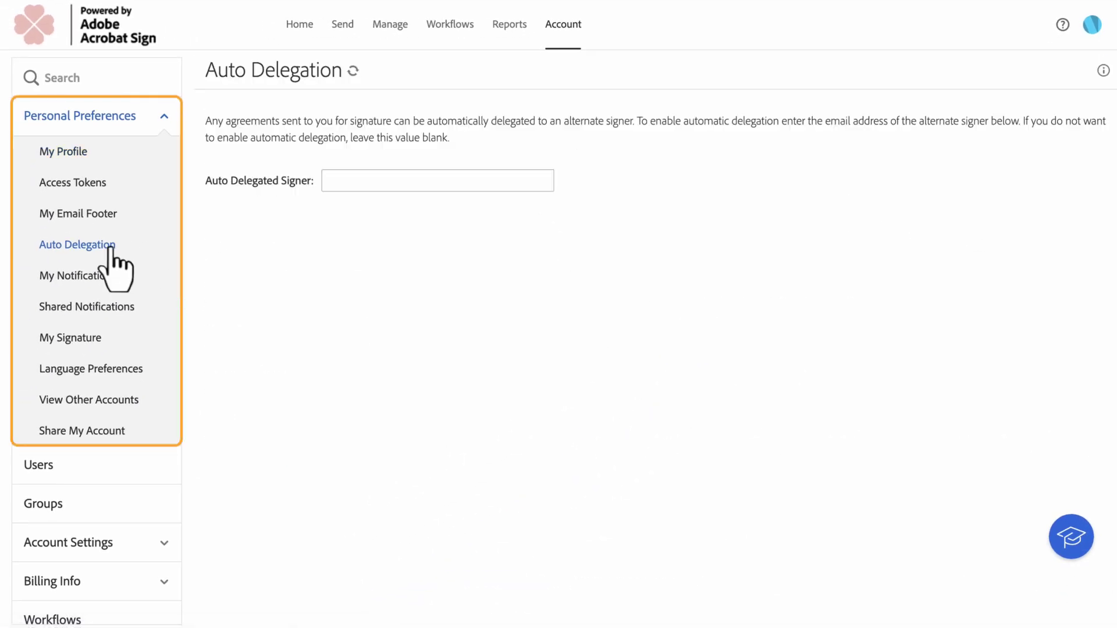
{"action": "left_click", "coordinate": [471, 180]}
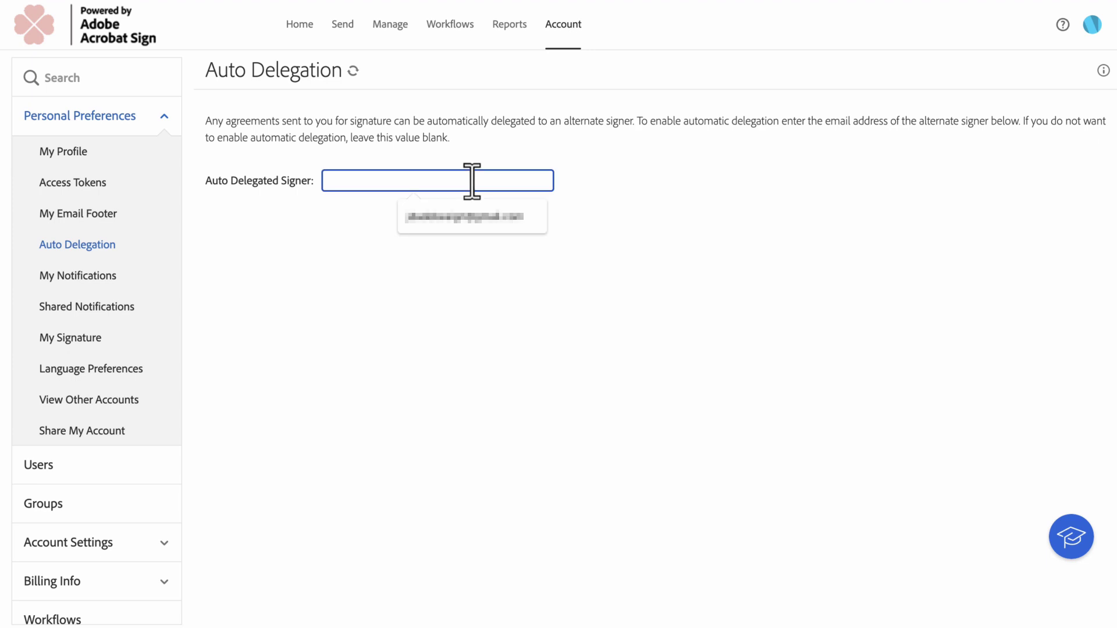
{"action": "key", "text": "Down"}
{"action": "key", "text": "Return"}
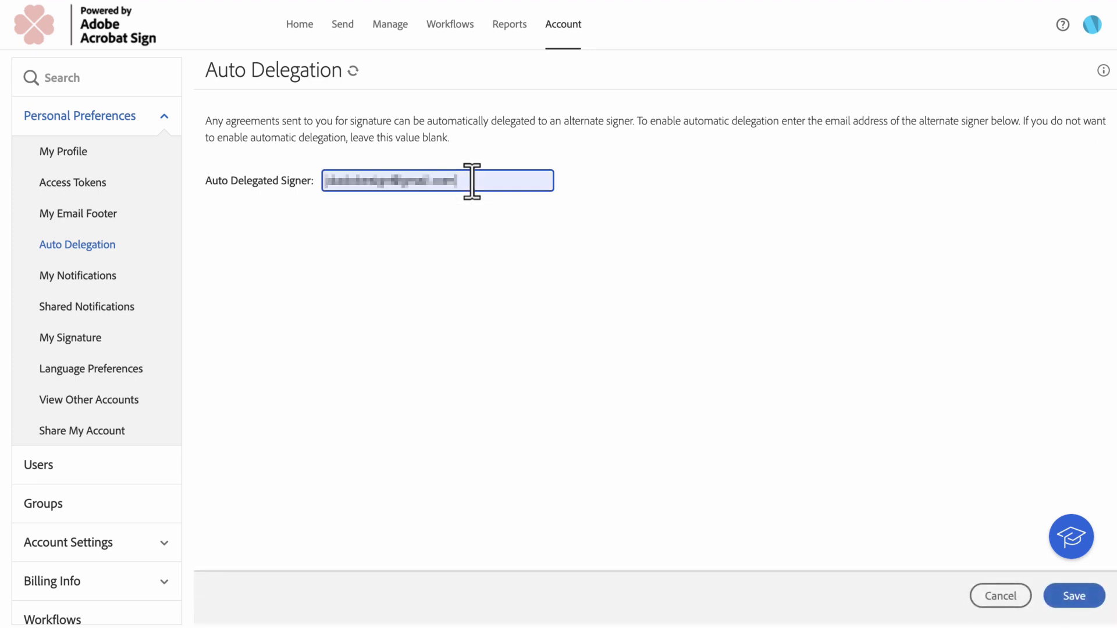
{"action": "left_click", "coordinate": [1074, 595]}
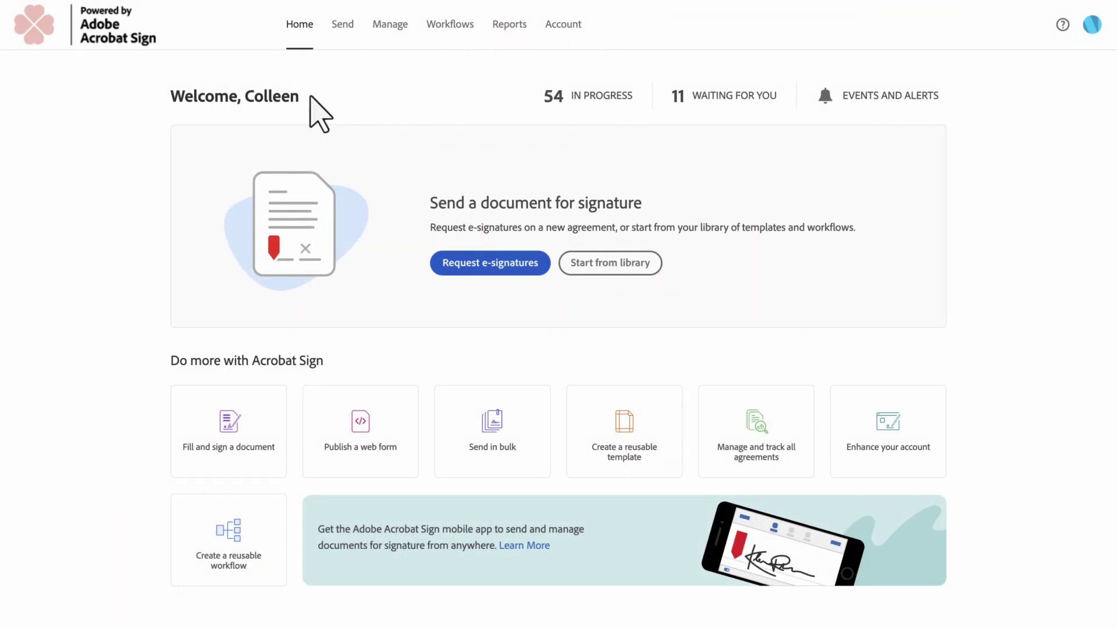
- Start a new e-signature request with recipient 1 as a Delegator delegating to a Signer
{"action": "left_click", "coordinate": [477, 265]}
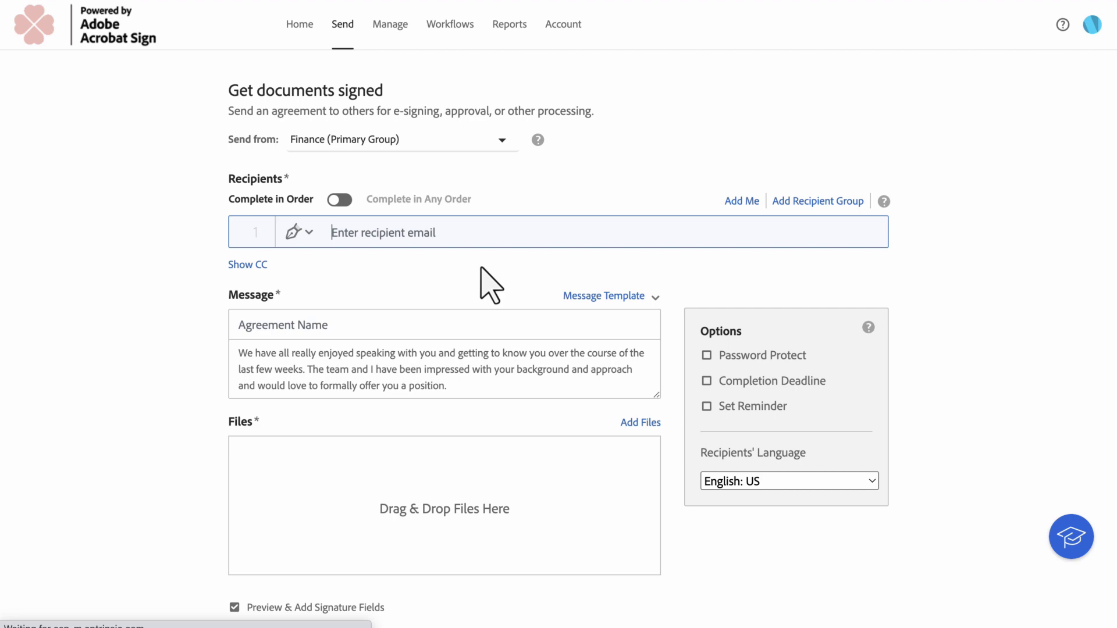
{"action": "left_click", "coordinate": [310, 231]}
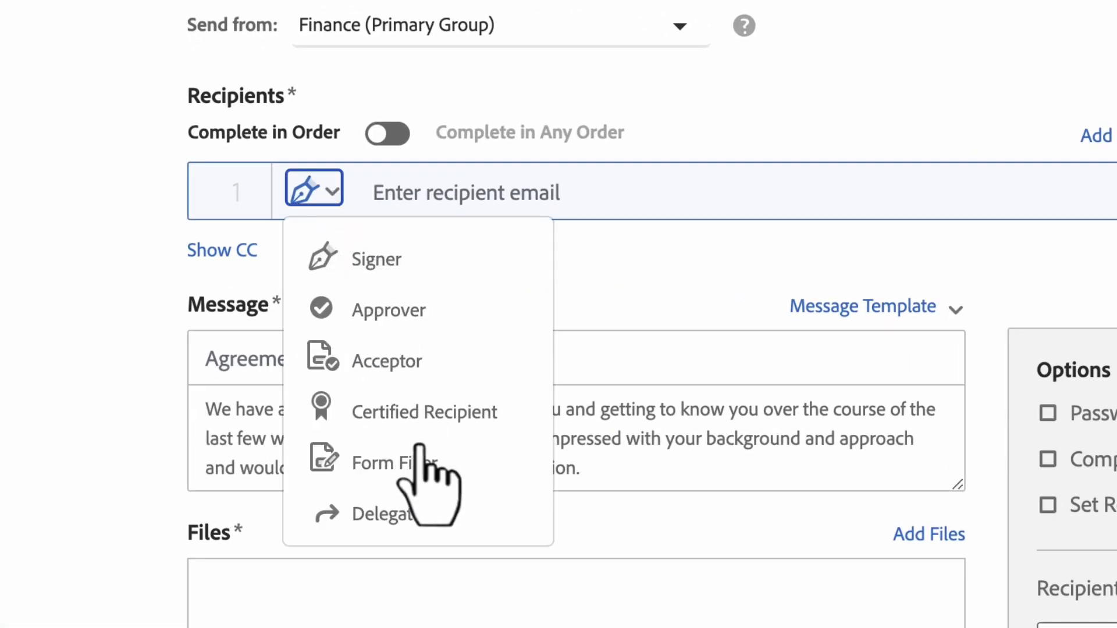
{"action": "left_click", "coordinate": [442, 513]}
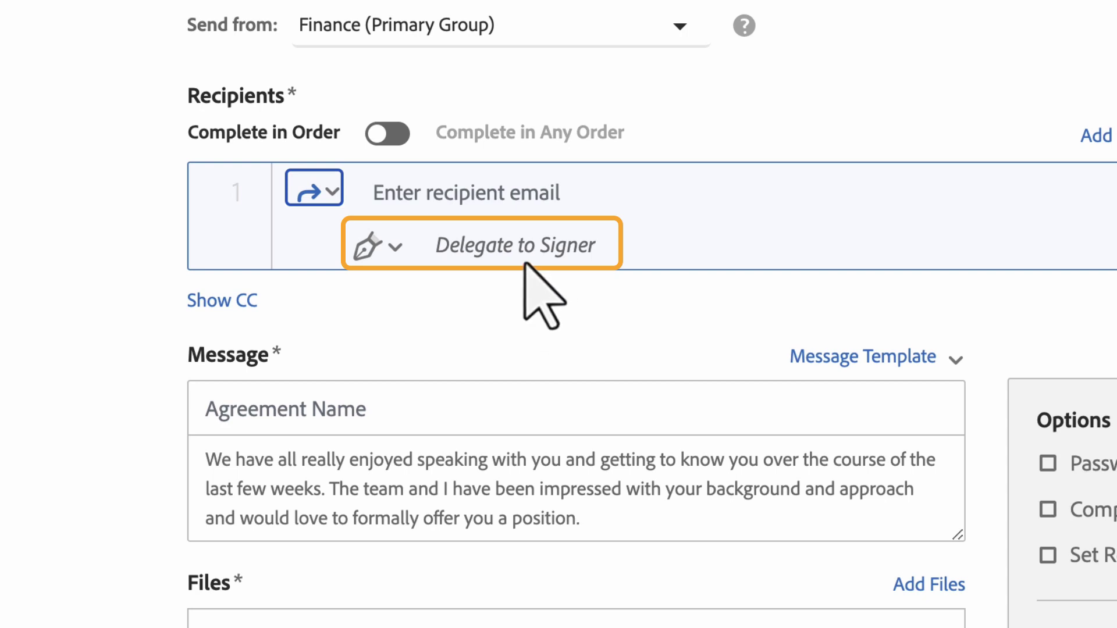
{"action": "left_click", "coordinate": [393, 247]}
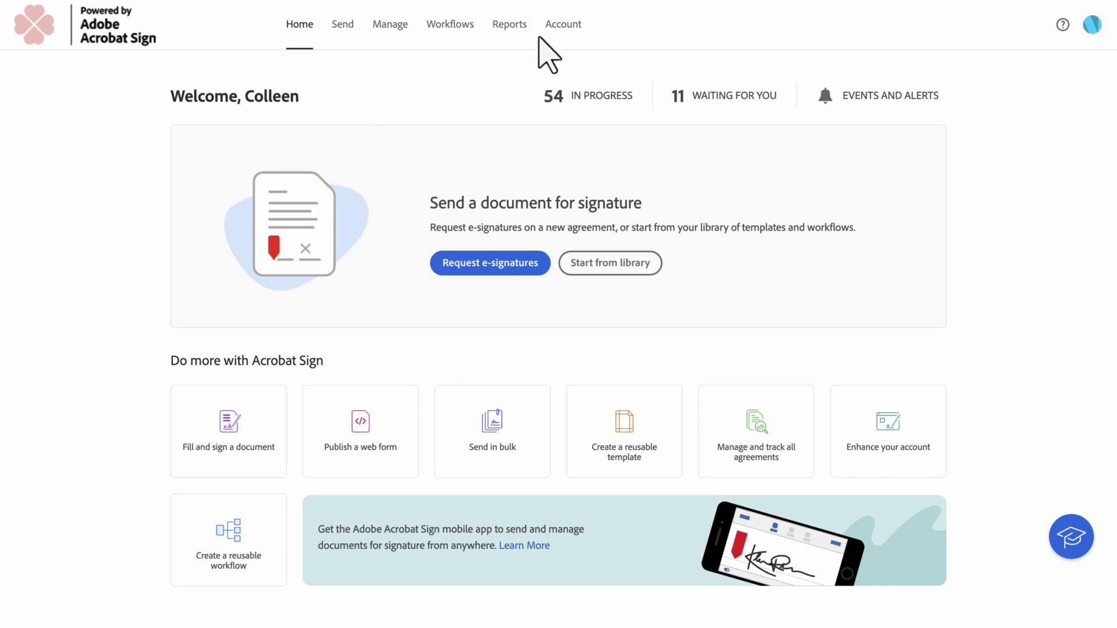
- Go to the Manage page listing the 54 in-progress agreements
{"action": "left_click", "coordinate": [563, 32]}
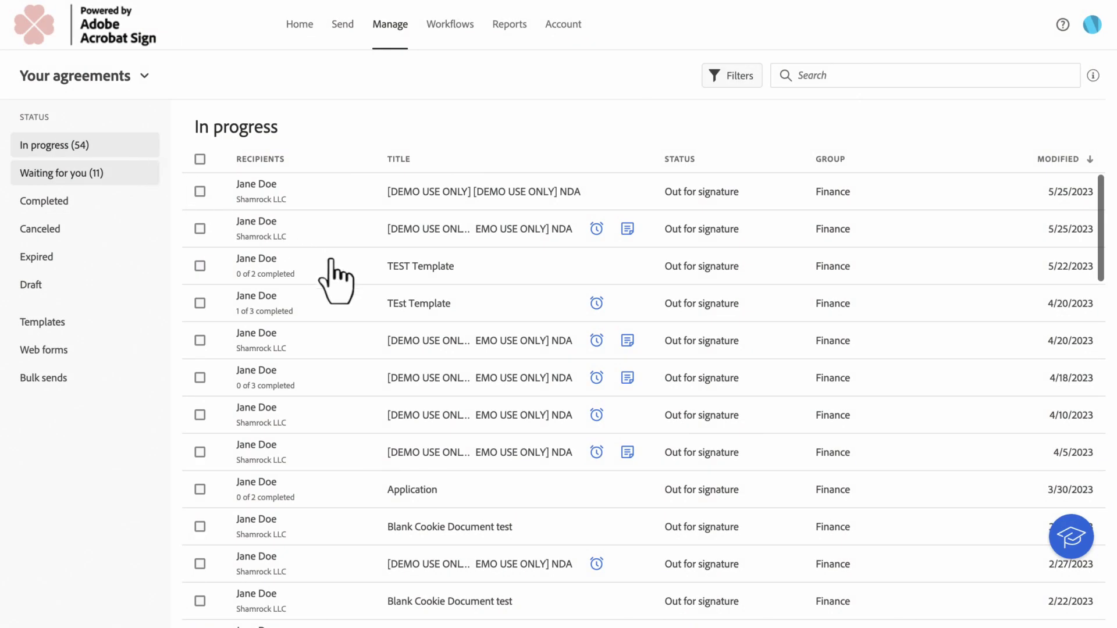
- Replace the TEST Template agreement's first signer with a new recipient's e-mail address
{"action": "left_click", "coordinate": [345, 269]}
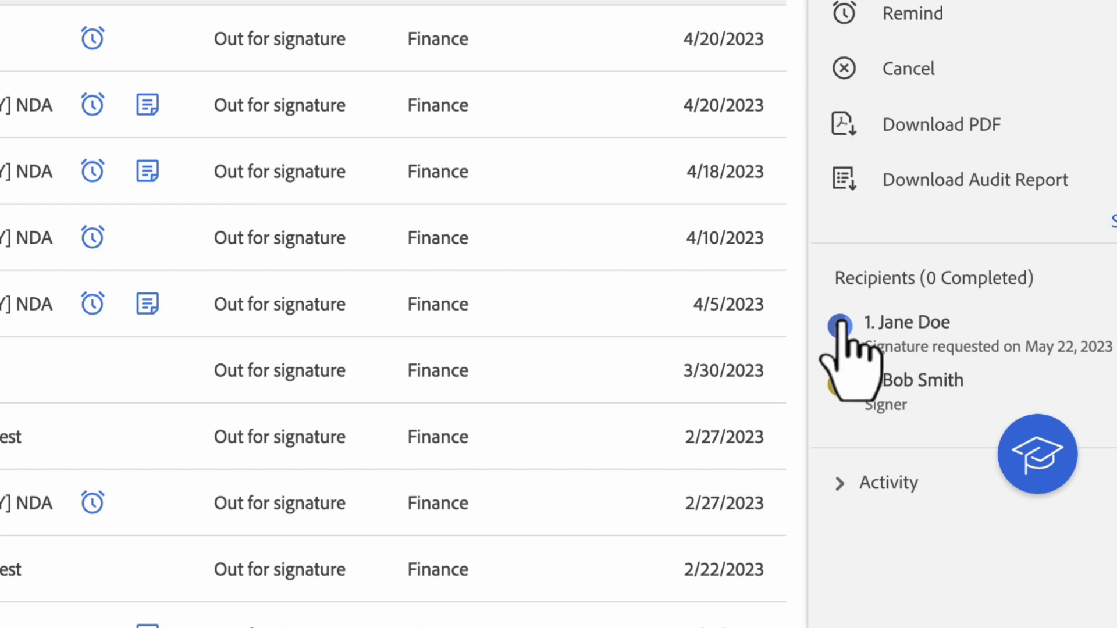
{"action": "left_click", "coordinate": [960, 463]}
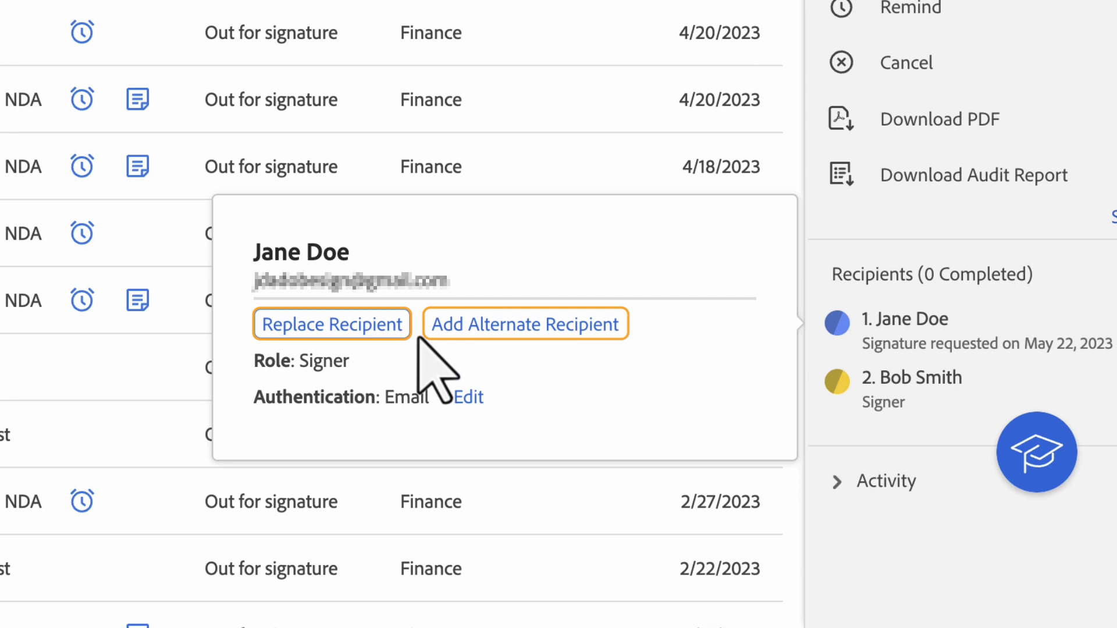
{"action": "left_click", "coordinate": [333, 324]}
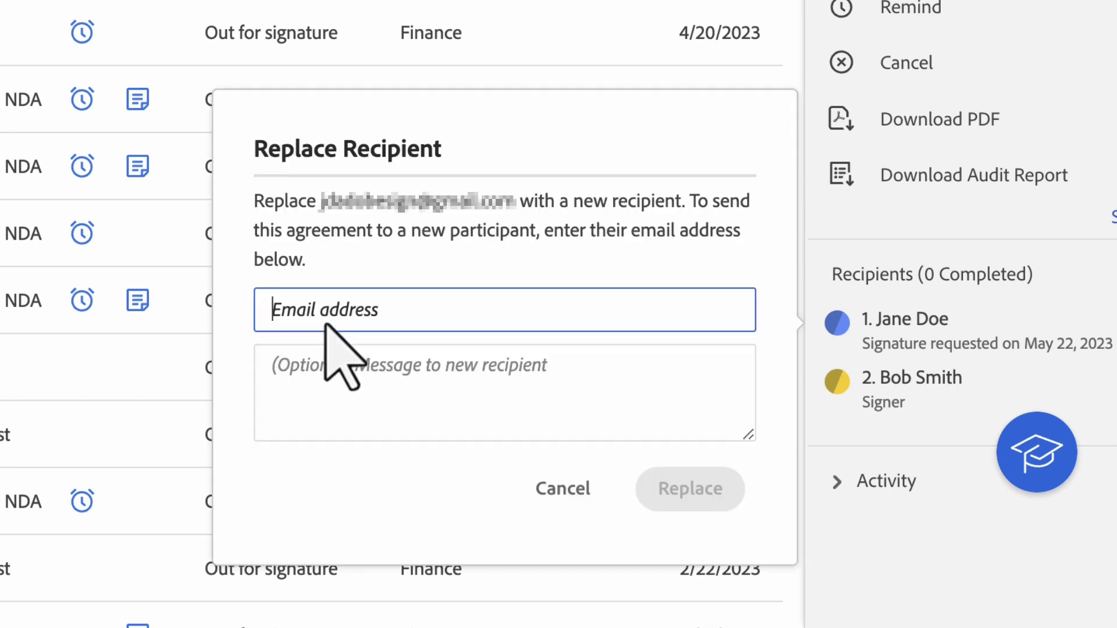
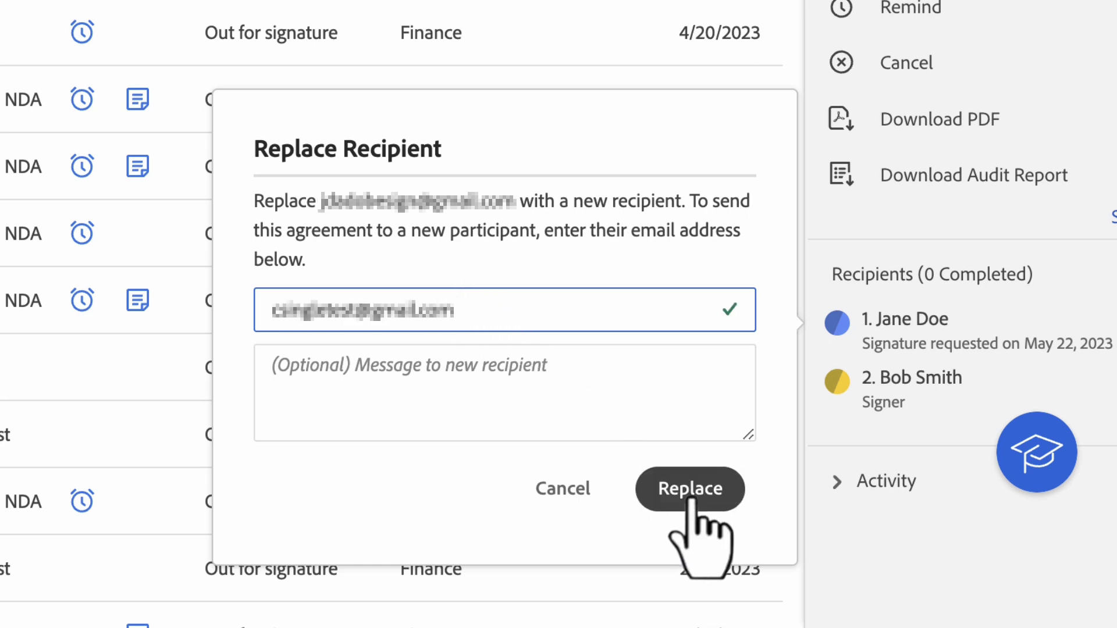
{"action": "left_click", "coordinate": [691, 499]}
{"action": "left_click", "coordinate": [838, 379]}
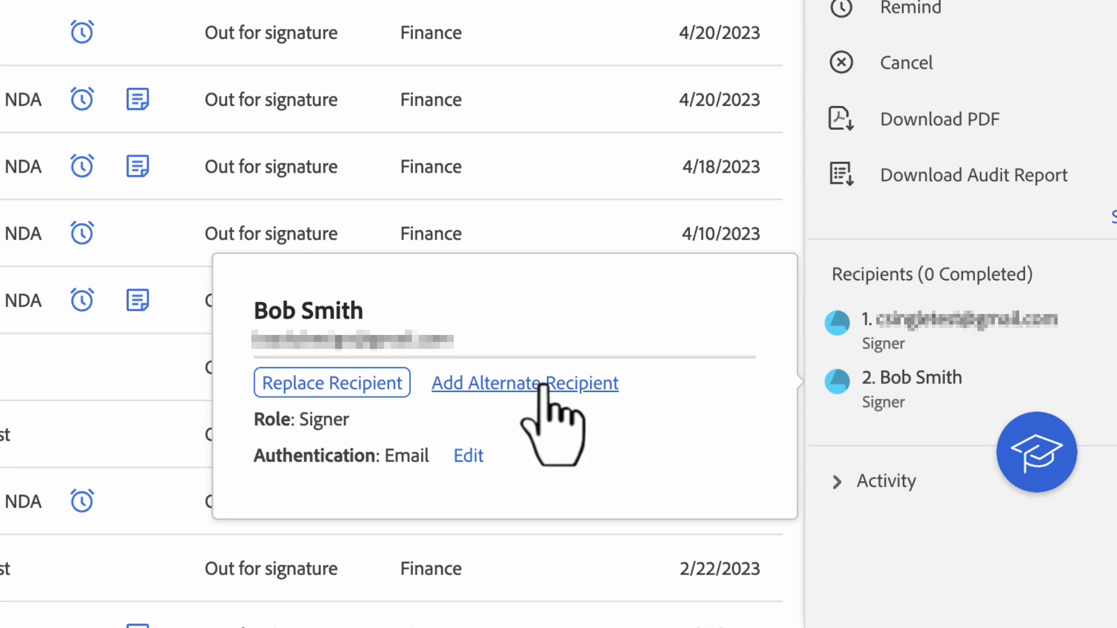
- Add an alternate recipient's e-mail to the second signer, making it a two-person Group
{"action": "left_click", "coordinate": [542, 384]}
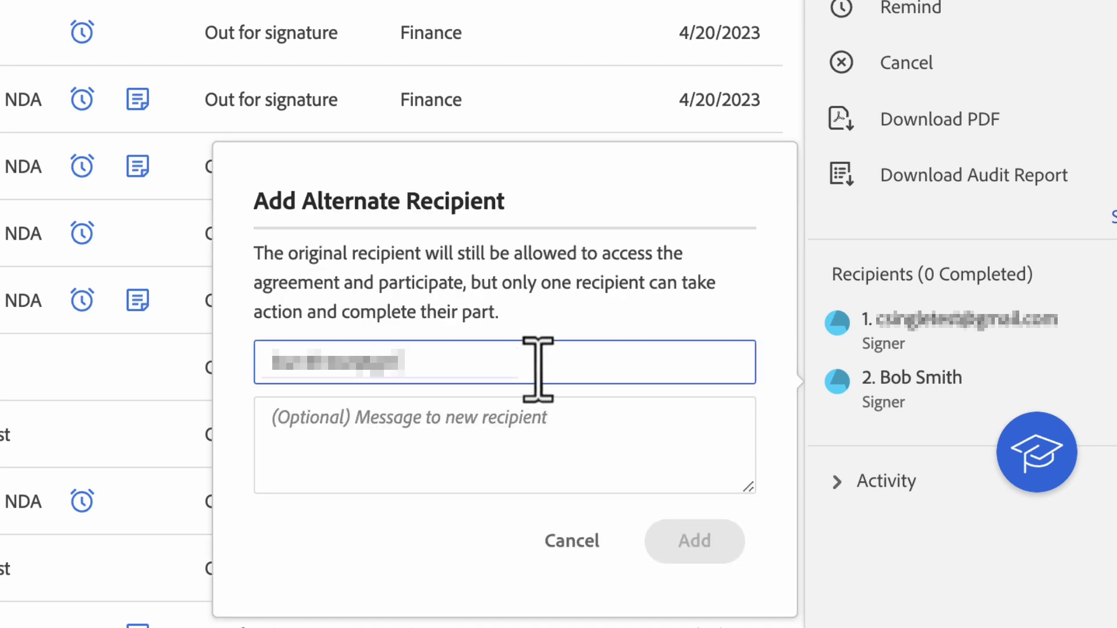
{"action": "type", "text": ".com"}
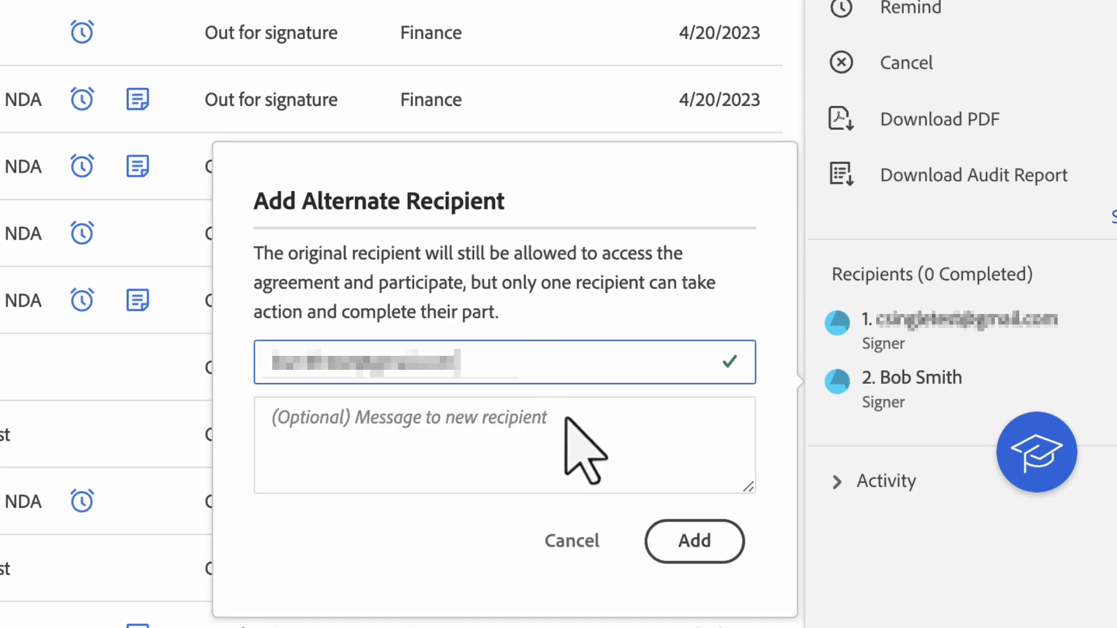
{"action": "left_click", "coordinate": [693, 548]}
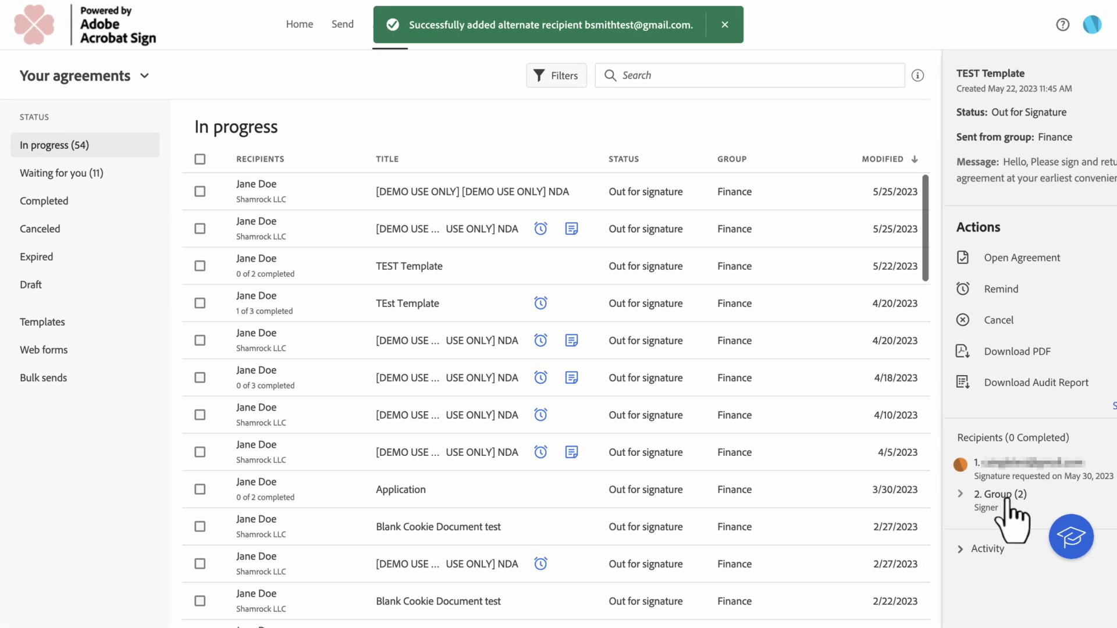
{"action": "mouse_move", "coordinate": [1006, 499]}
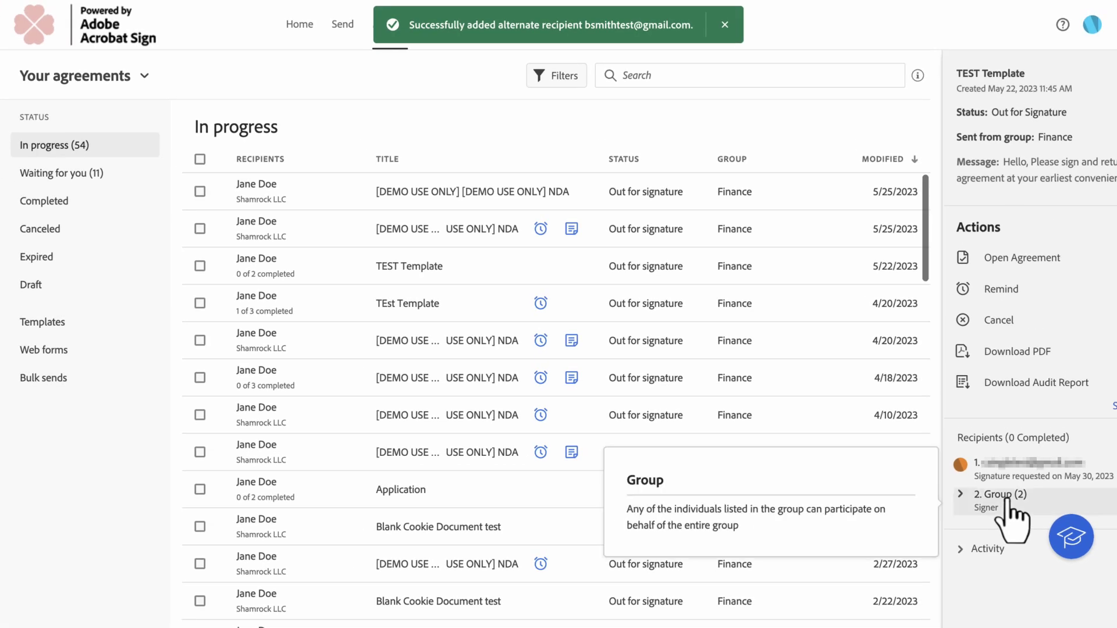